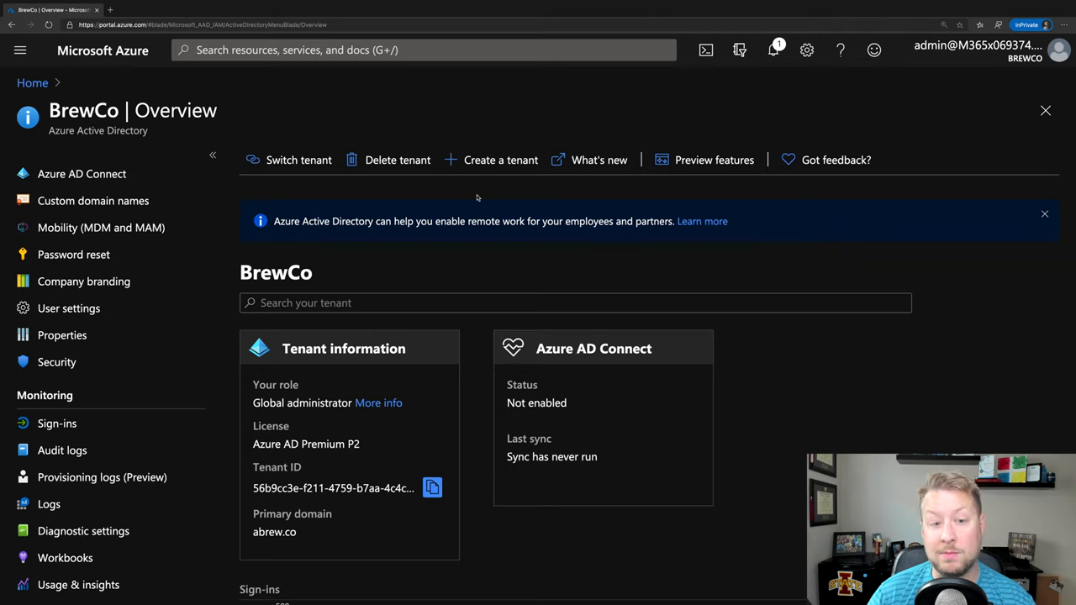
Step: Show the BrewCo directory's Conditional Access policies under Security
left_click(56, 362)
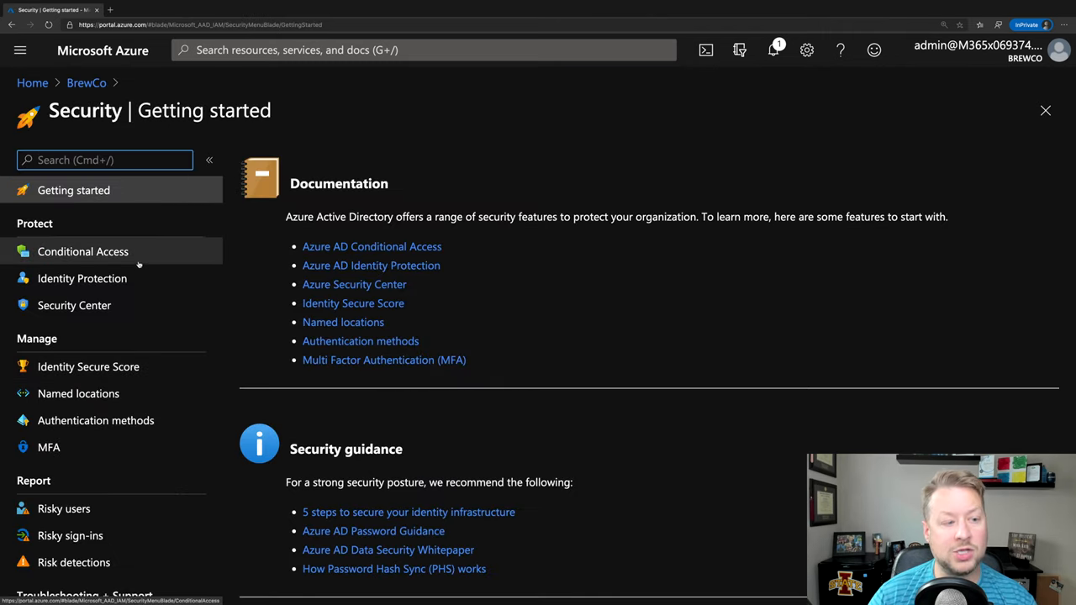
left_click(82, 252)
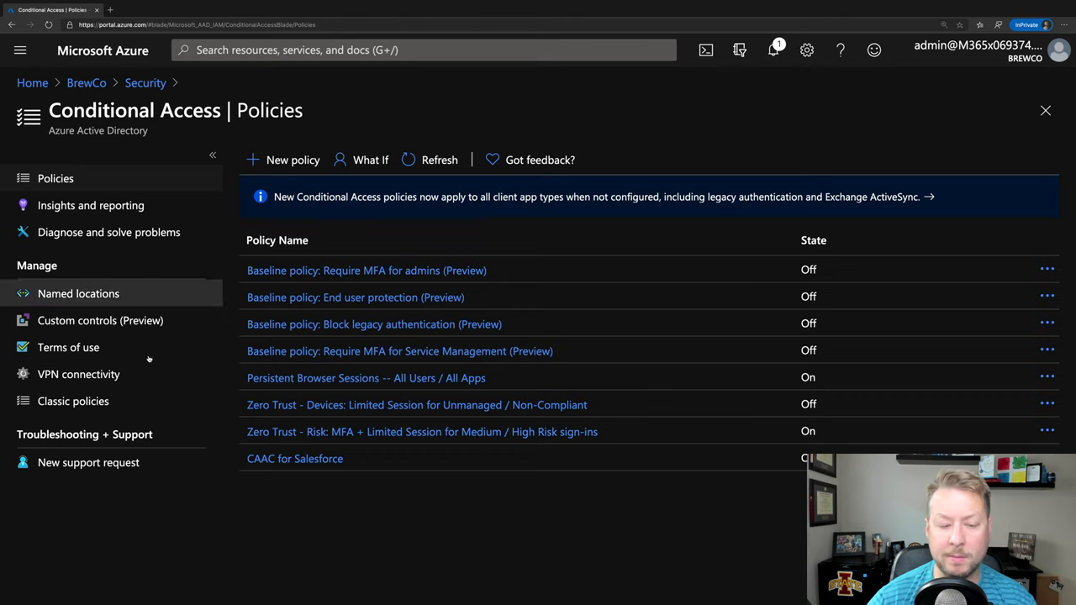
Step: View the 'Zero Trust - Risk: MFA + Limited Session' policy's users, showing sg-Sales and Marketing
left_click(334, 432)
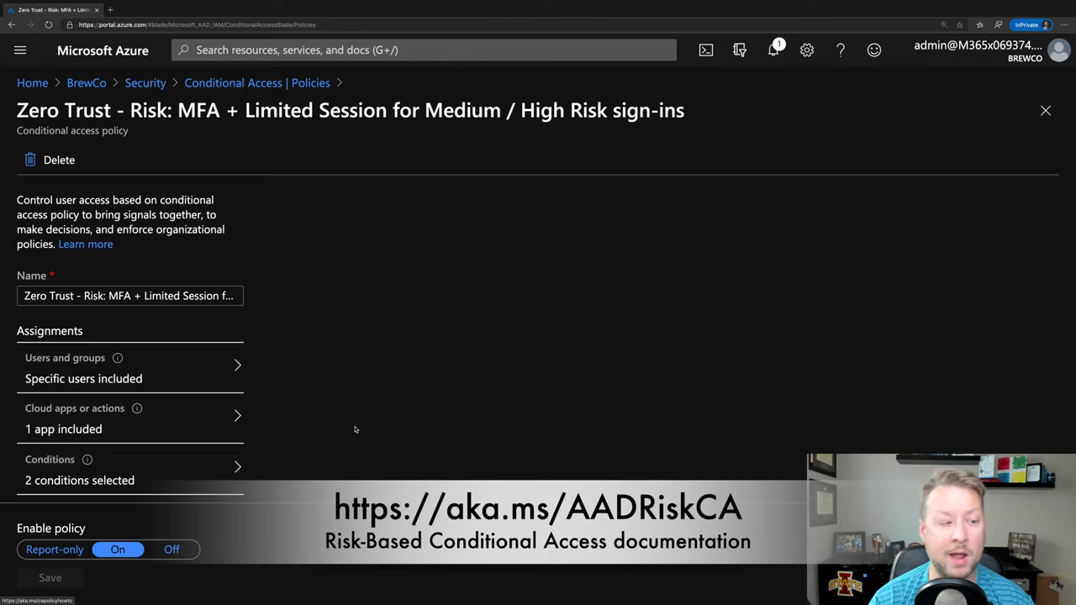
scroll(351, 412, "down", 1)
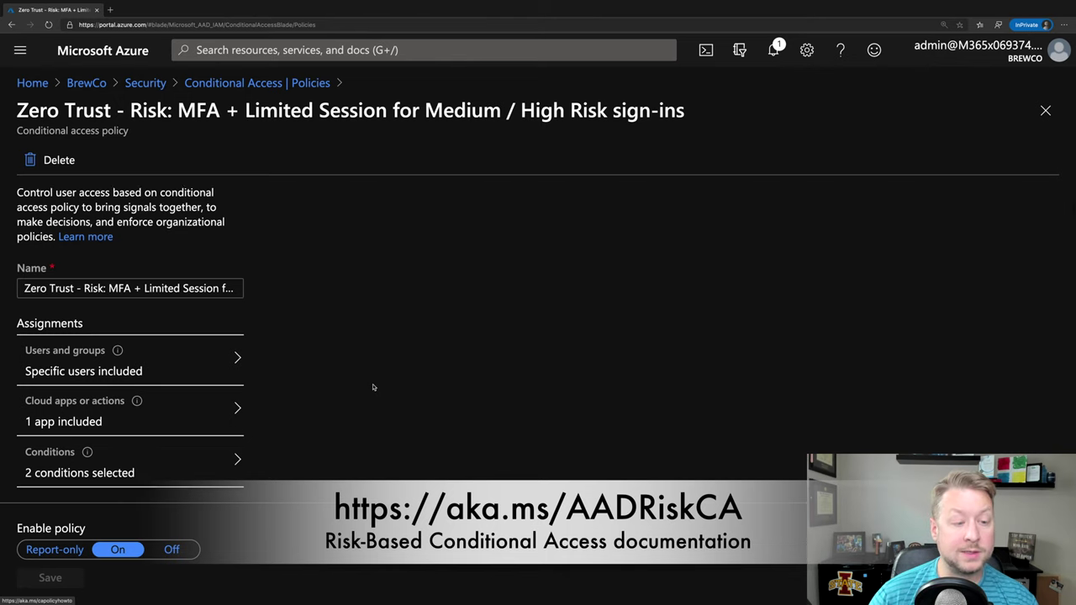
left_click(192, 342)
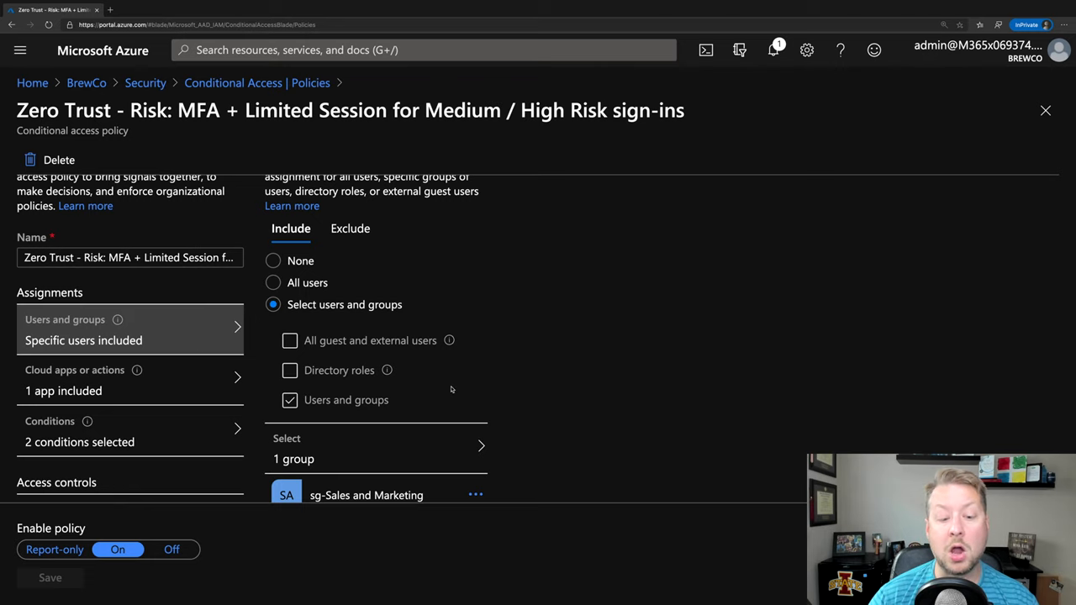
scroll(452, 389, "down", 3)
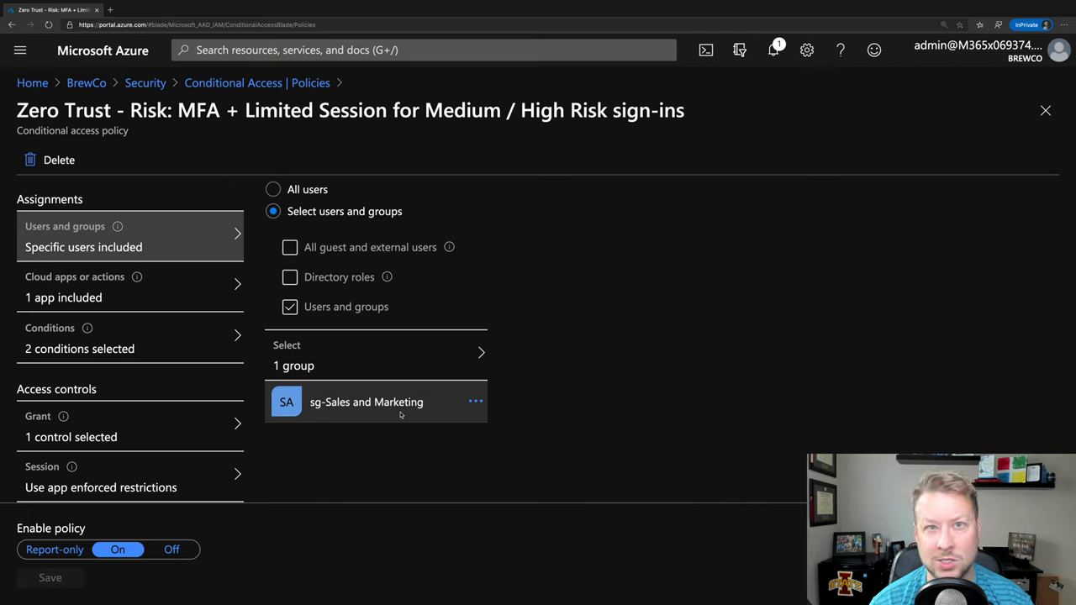
Step: Confirm the policy covers Office 365 (preview) and show its conditions
left_click(203, 274)
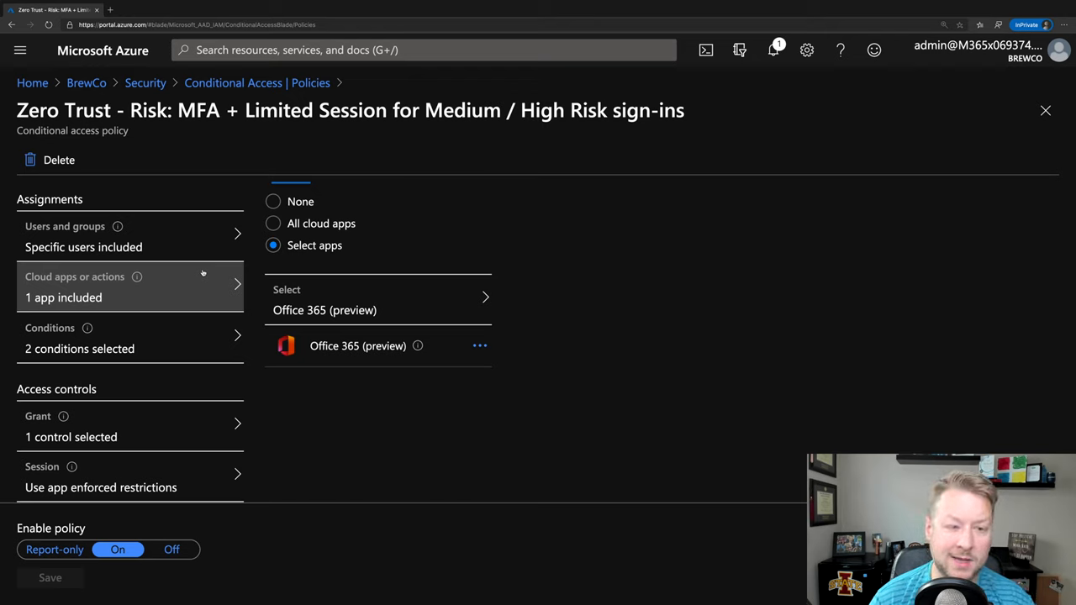
left_click(413, 286)
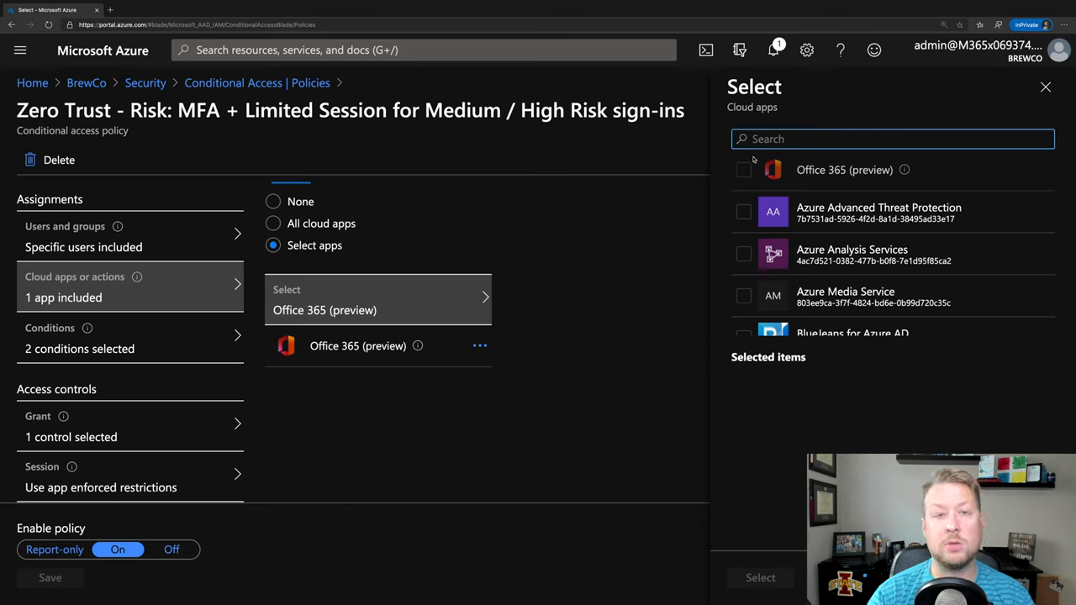
type("sales")
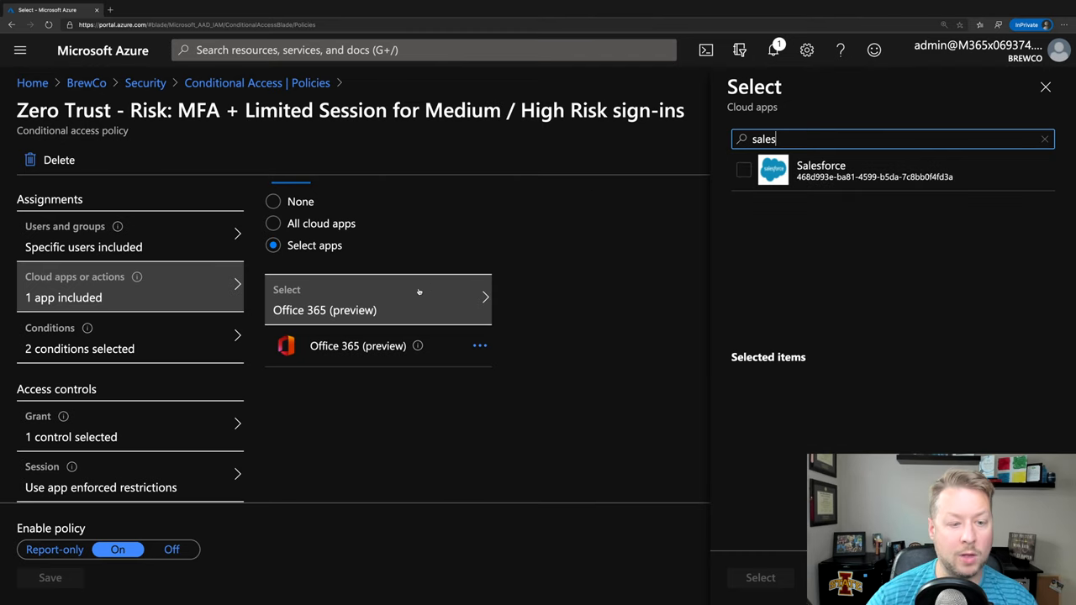
left_click(138, 353)
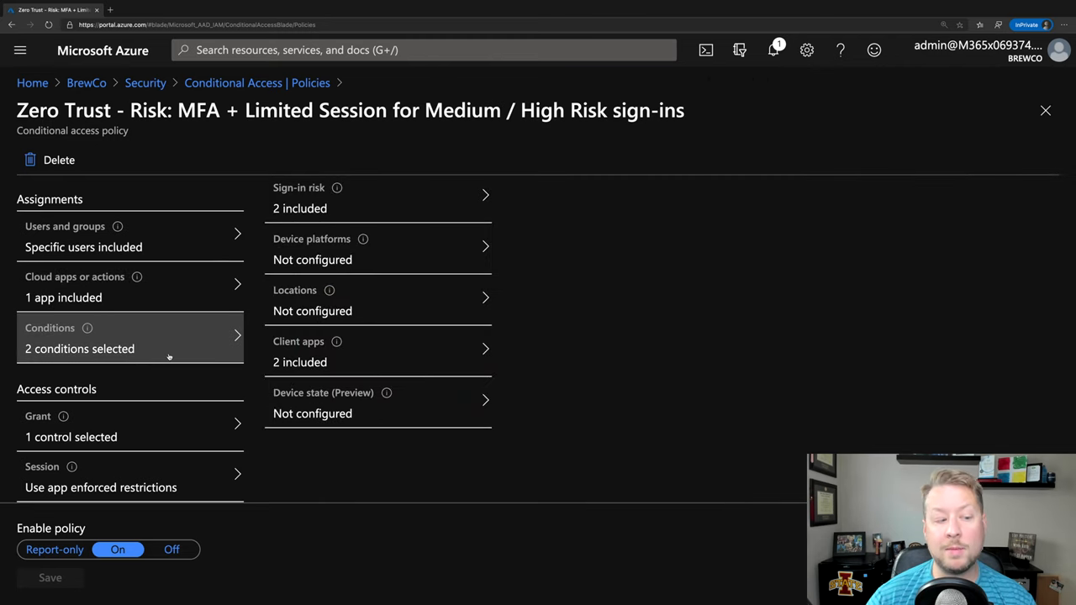
scroll(410, 310, "up", 1)
scroll(411, 310, "up", 1)
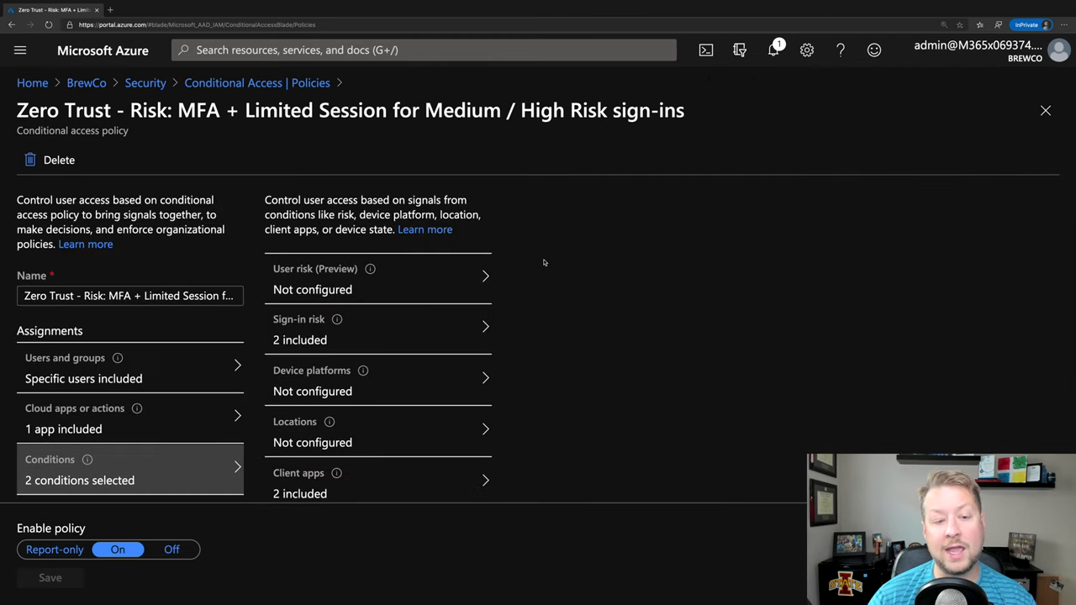
scroll(544, 263, "down", 2)
scroll(544, 264, "down", 1)
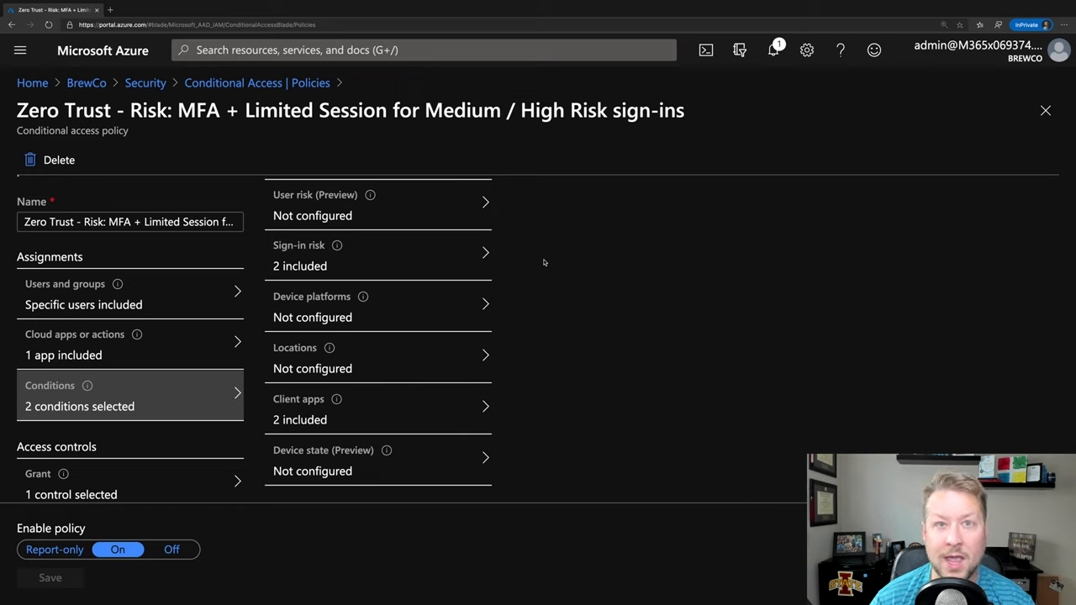
Step: Show sign-in risk levels High and Medium and the grant requirement of multi-factor authentication
left_click(400, 256)
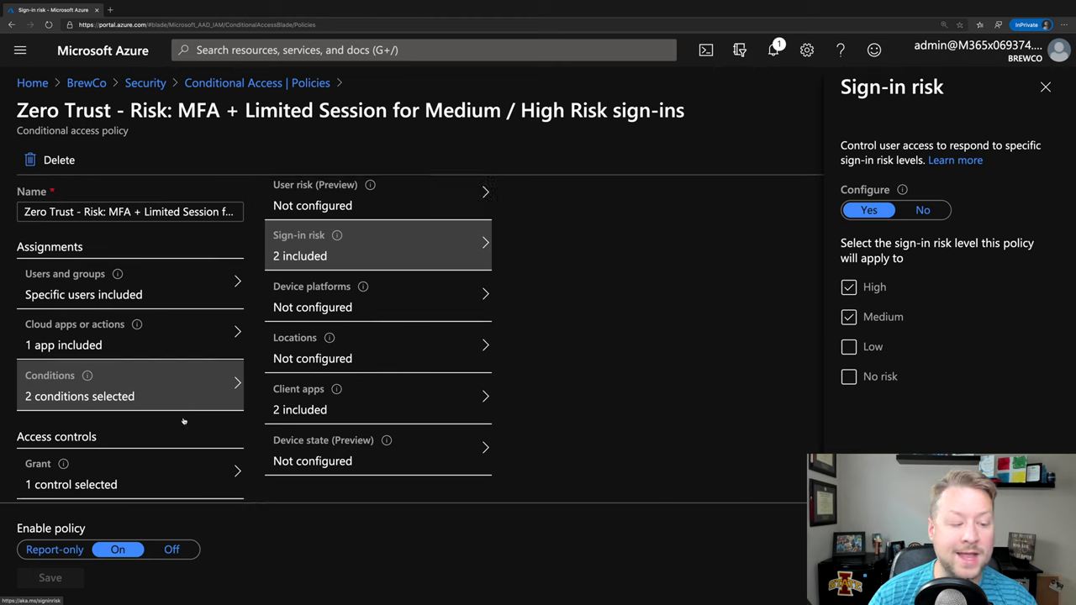
scroll(185, 395, "down", 2)
left_click(151, 405)
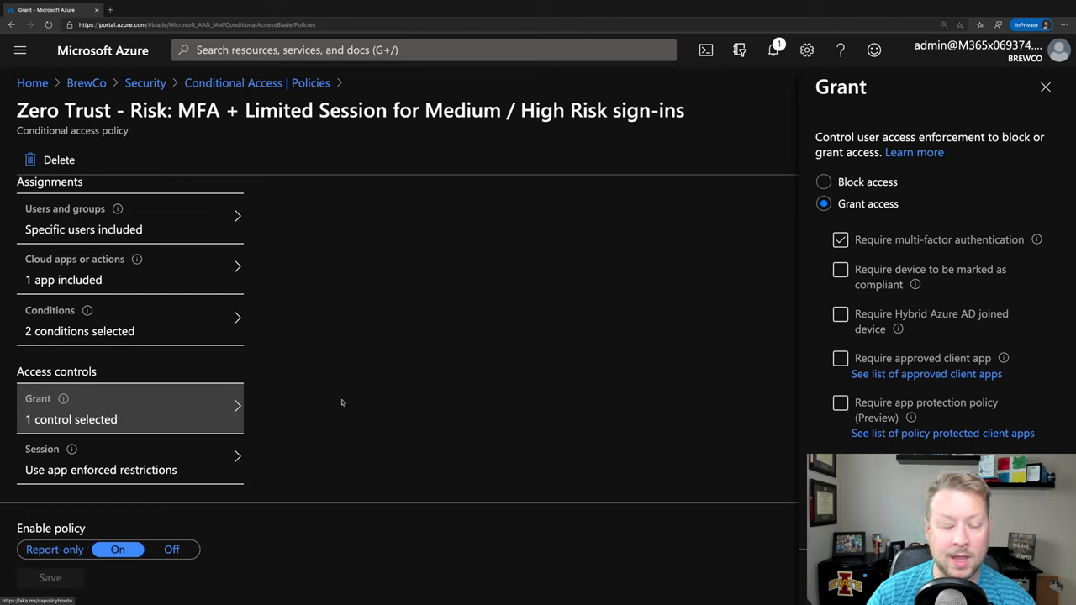
Step: Show the session control 'Use app enforced restrictions', then return to user assignments
left_click(157, 470)
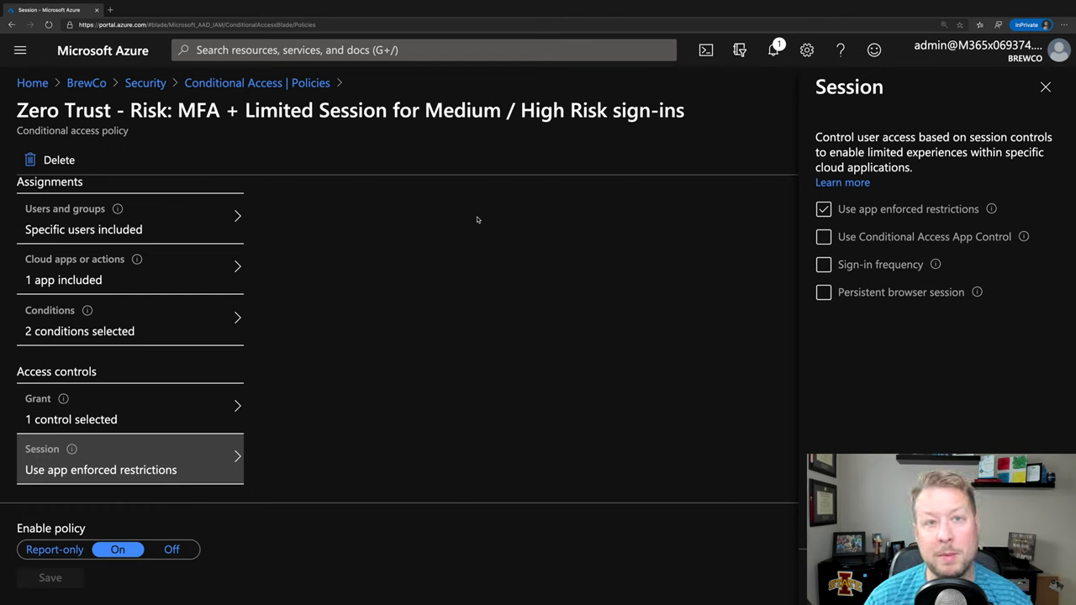
left_click(188, 228)
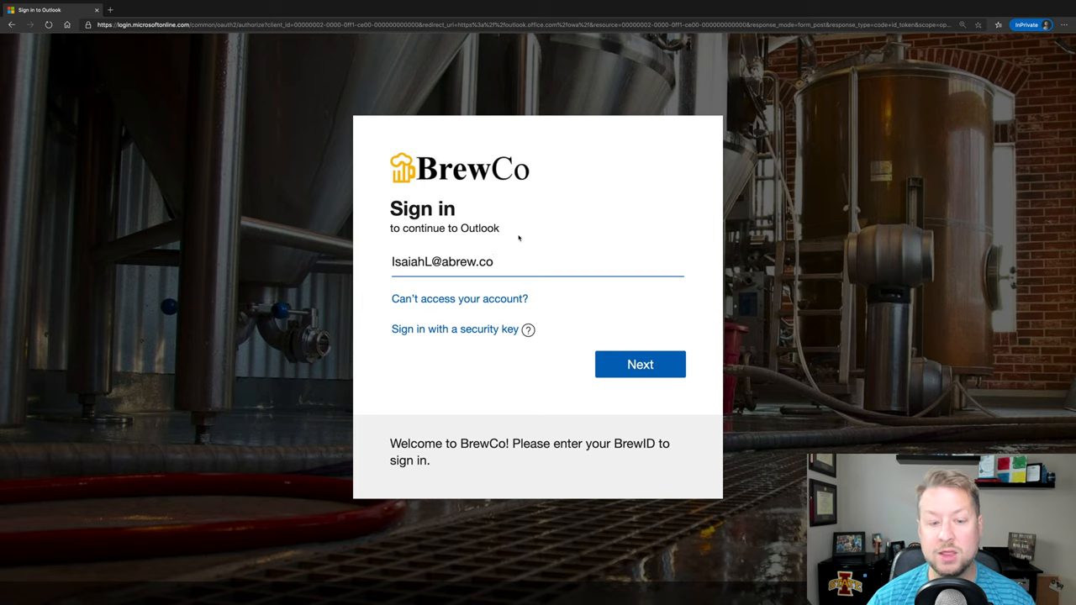
Step: Sign in to the BrewCo account with the password so the Outlook inbox loads
left_click(634, 362)
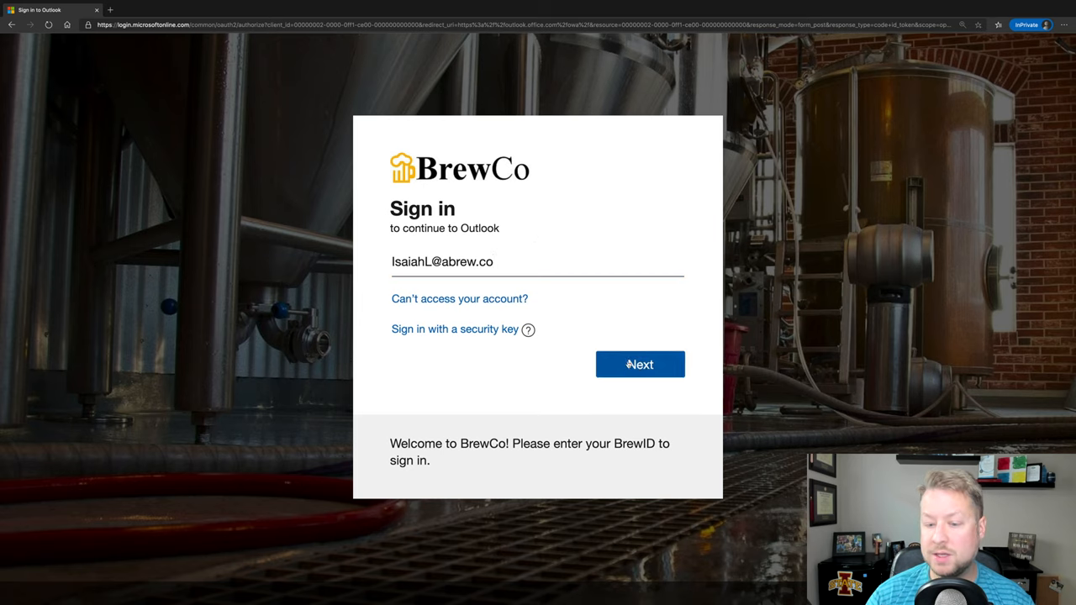
type("•••••••")
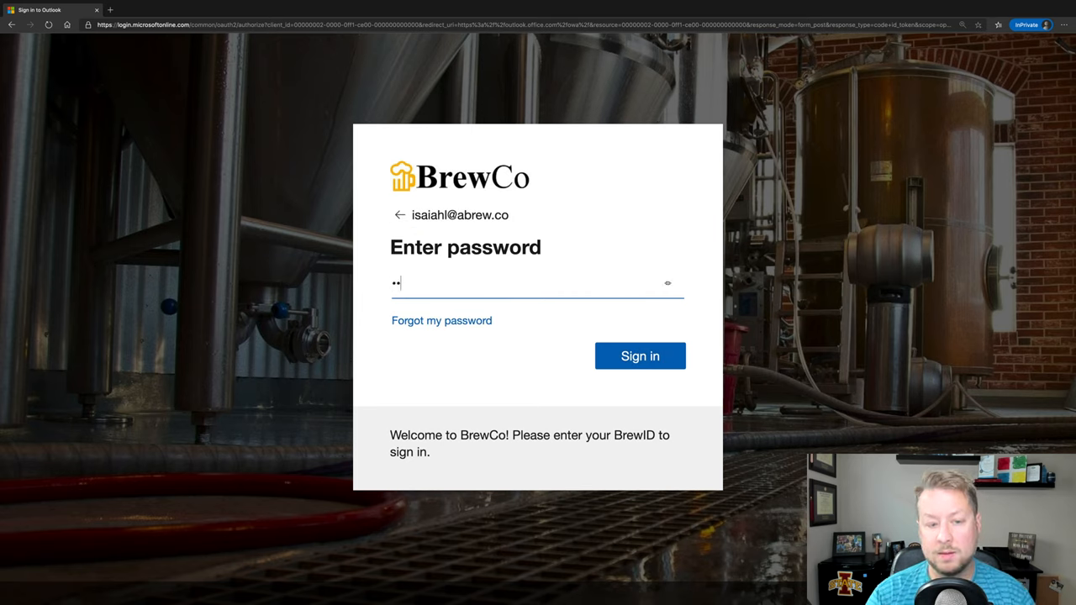
type("••••••")
key("Return")
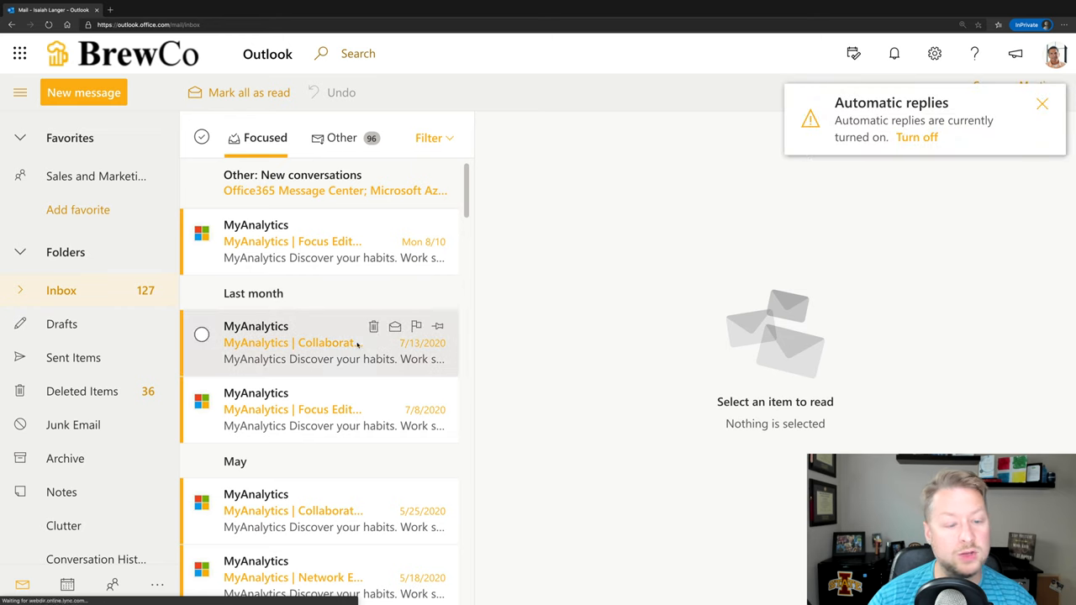
scroll(357, 345, "down", 2)
scroll(357, 345, "down", 5)
scroll(357, 345, "down", 3)
scroll(358, 345, "down", 1)
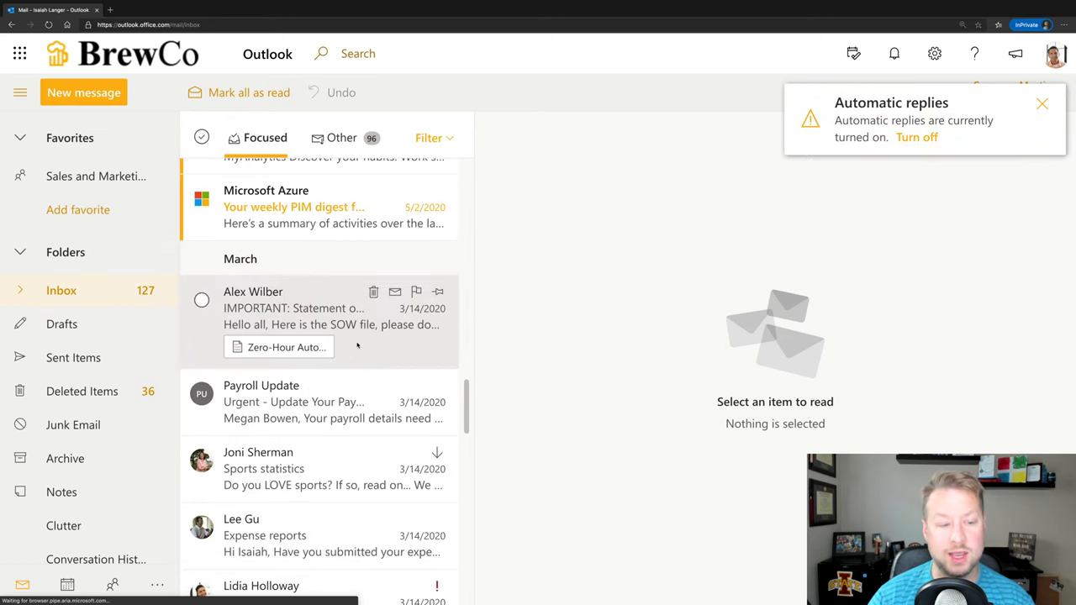
scroll(357, 344, "down", 5)
scroll(357, 345, "down", 4)
scroll(337, 353, "down", 1)
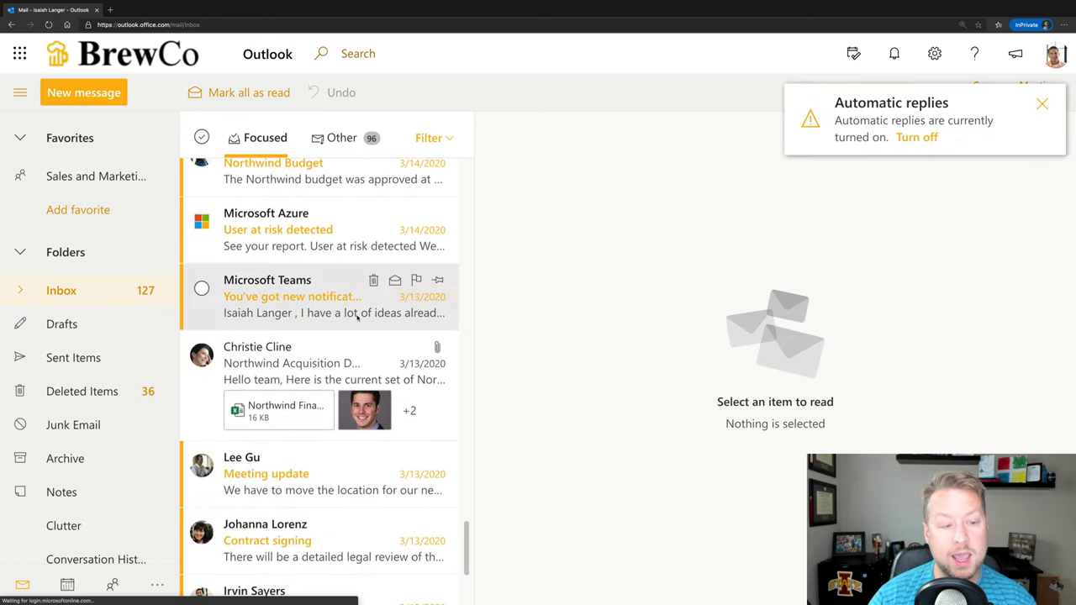
Step: Download the PowerPoint outline attachment from the Northwind Acquisition Details email
left_click(312, 361)
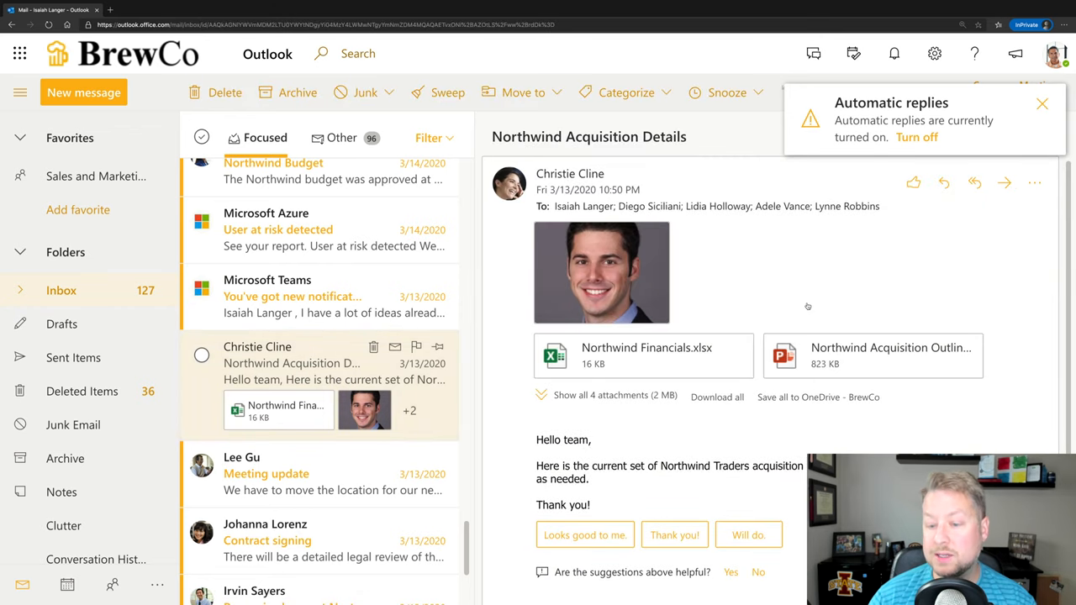
mouse_move(644, 355)
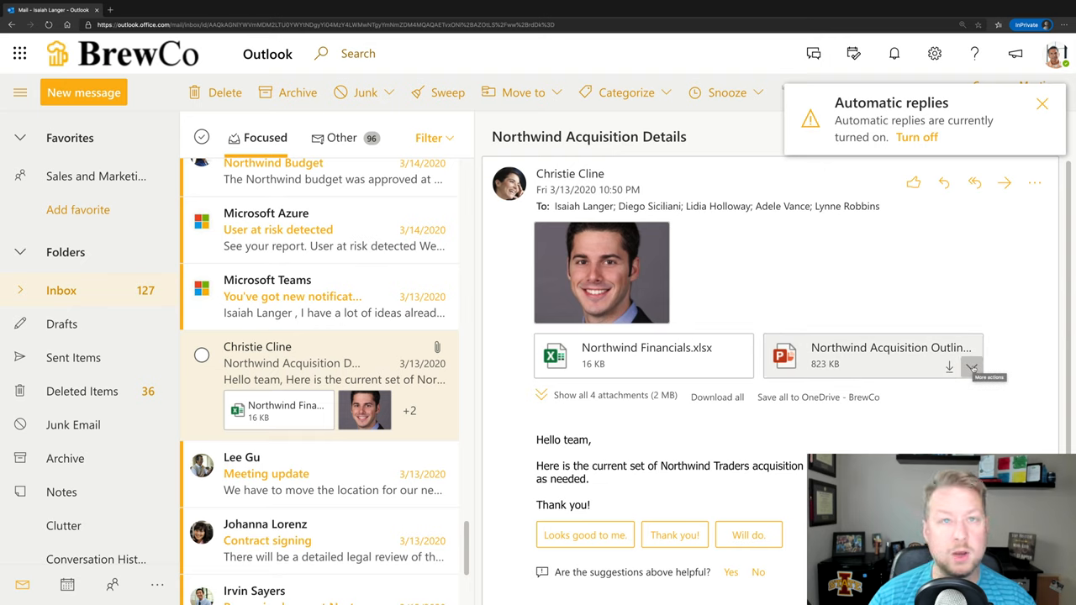
left_click(972, 367)
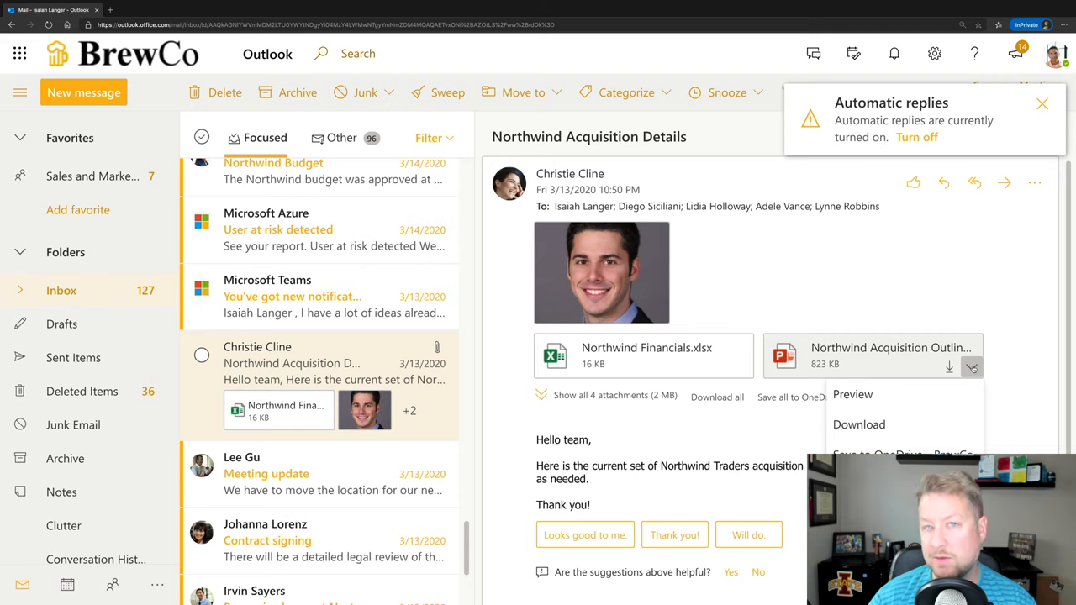
left_click(859, 425)
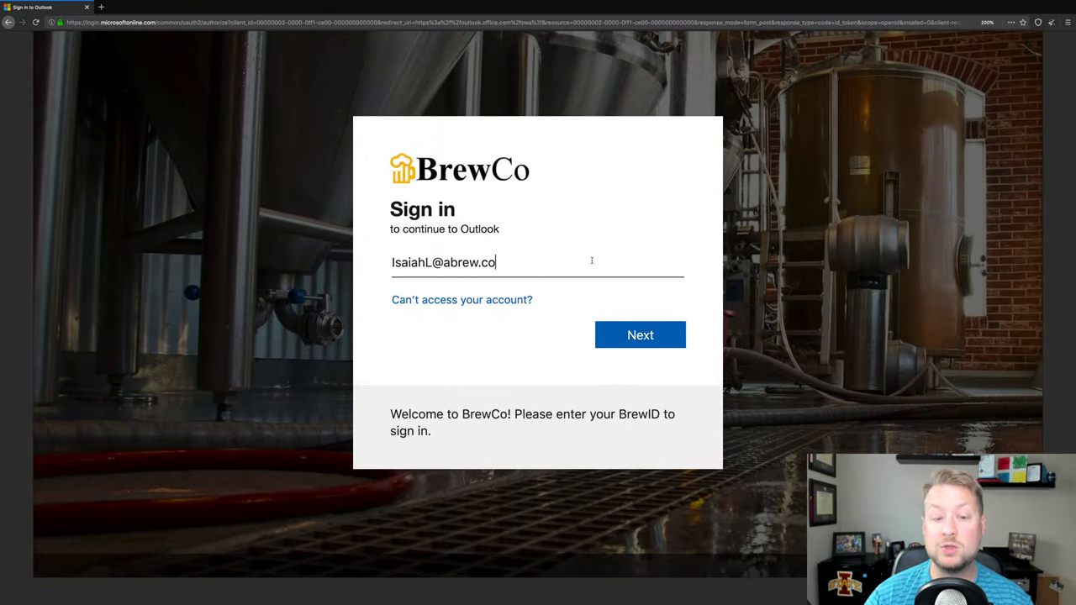
Step: Check the Tor circuit for the sign-in site and continue to the password step
left_click(60, 23)
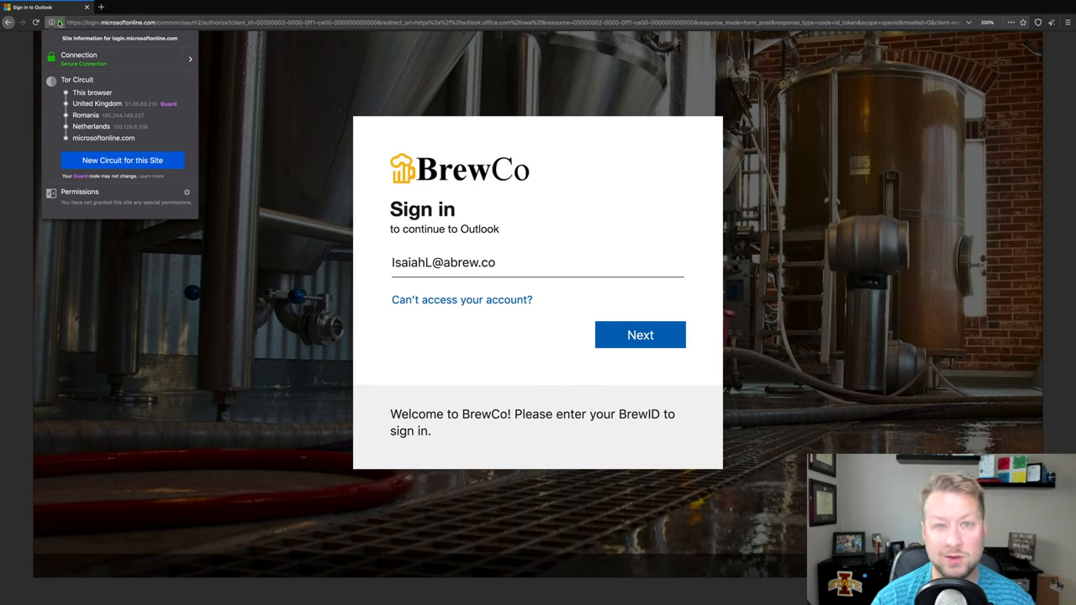
left_click(640, 335)
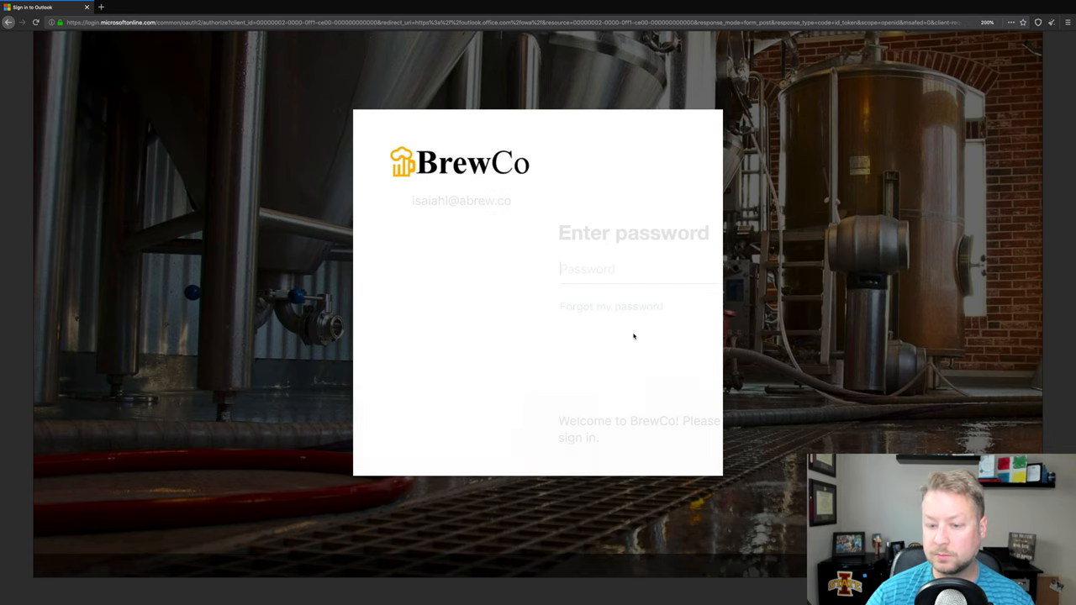
type("*******")
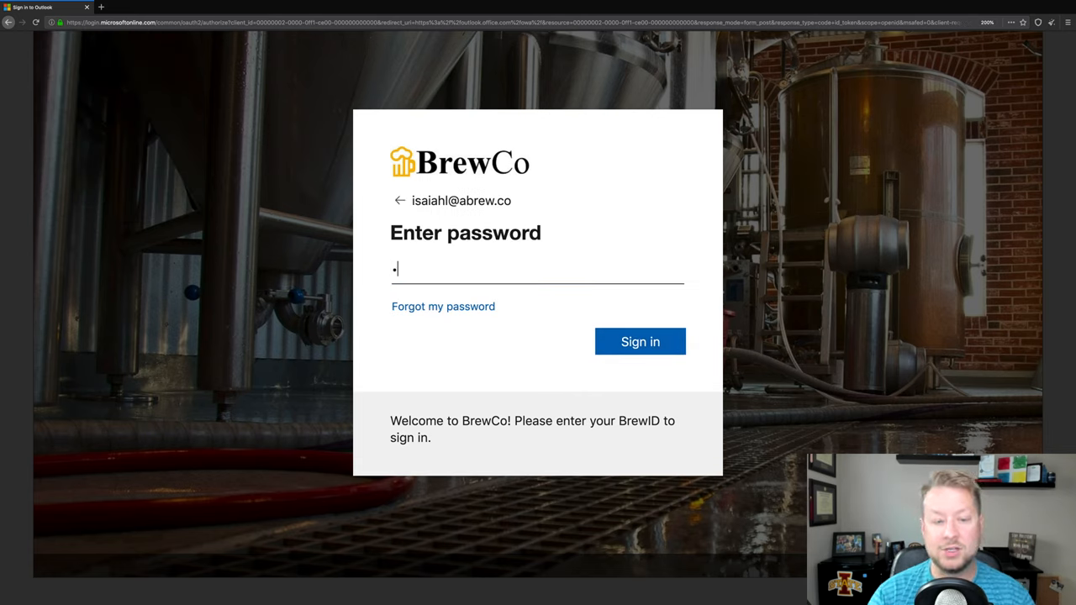
type("**")
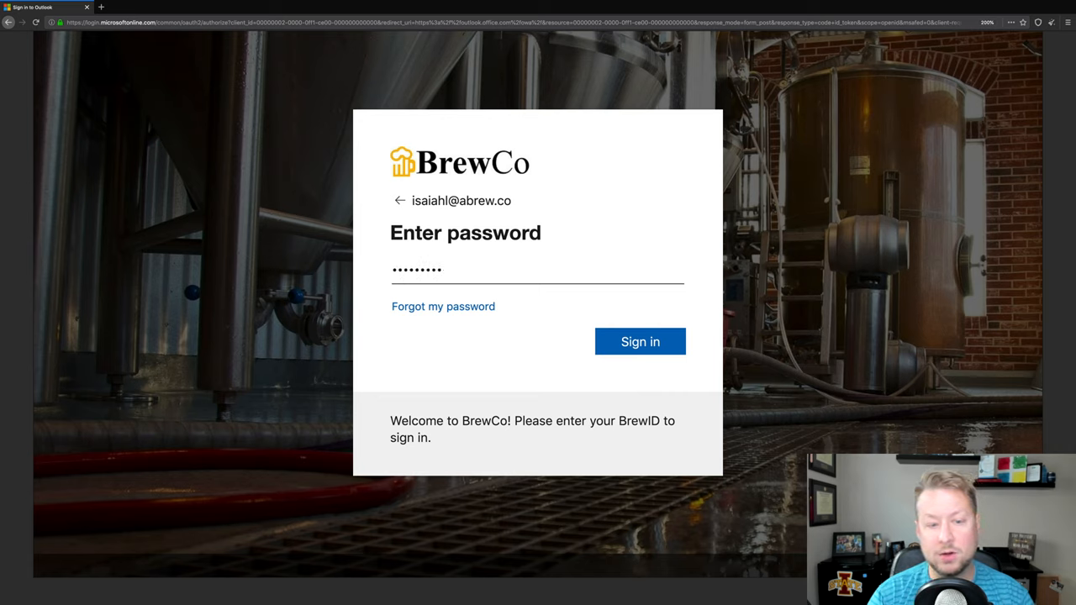
type("***")
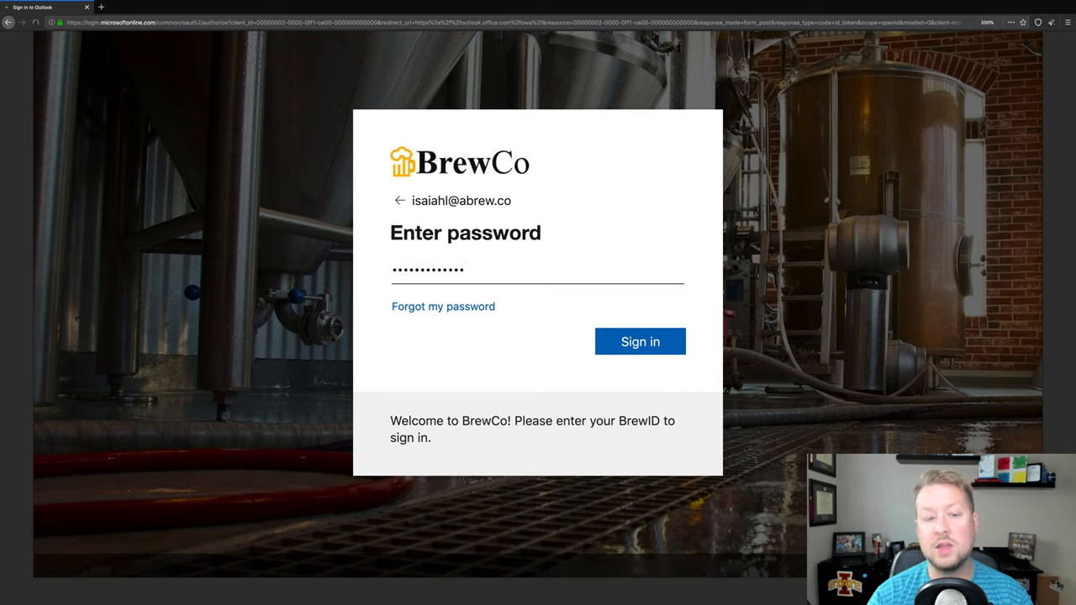
Step: Submit the BrewCo password from Tor so the Outlook inbox opens
key("Return")
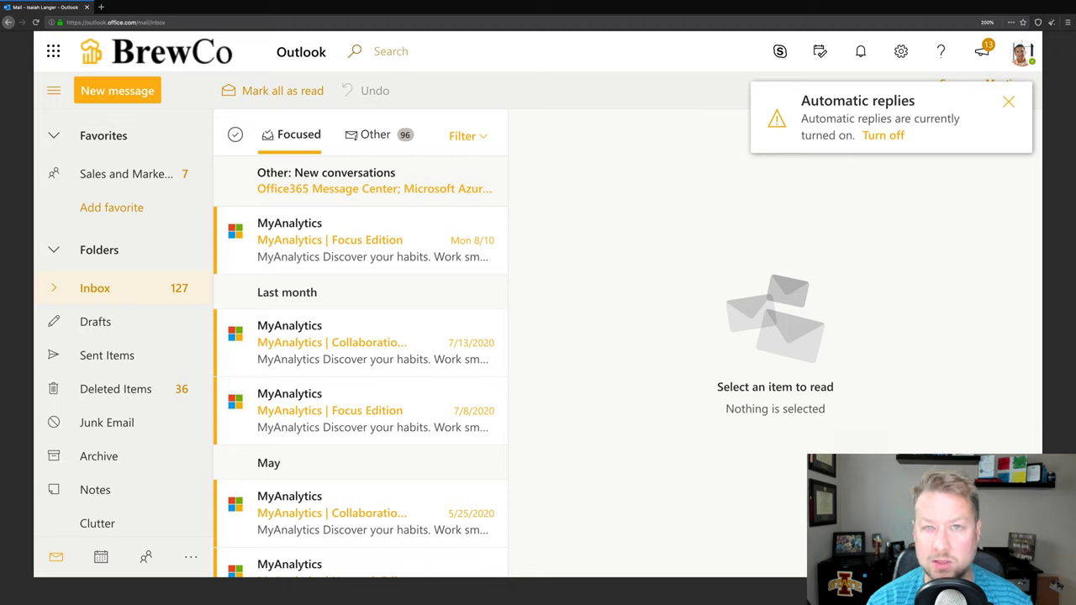
mouse_move(361, 342)
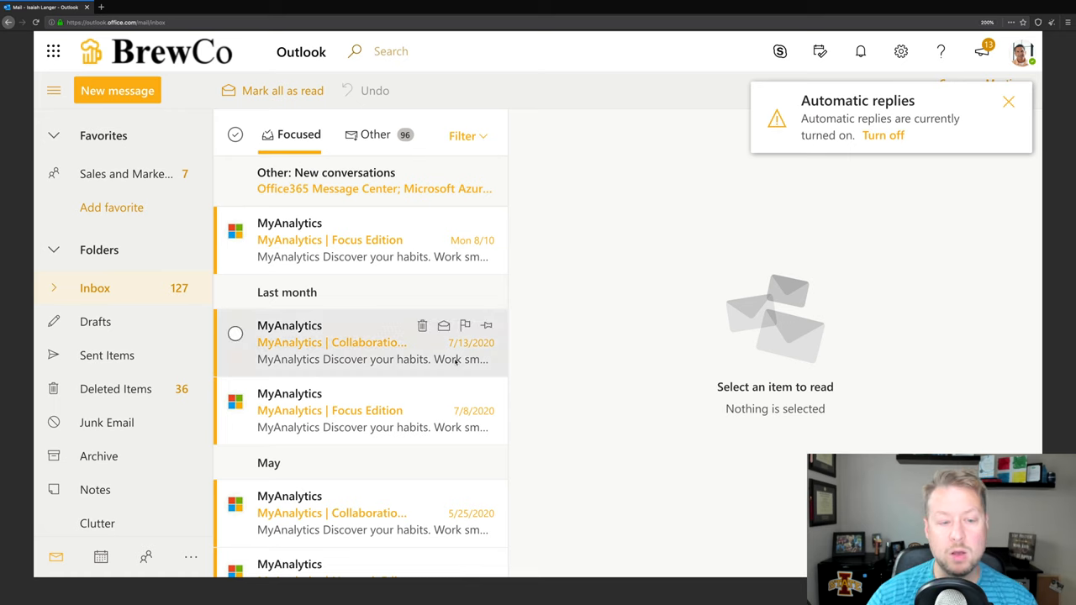
scroll(455, 360, "down", 5)
scroll(437, 337, "down", 5)
scroll(420, 319, "down", 5)
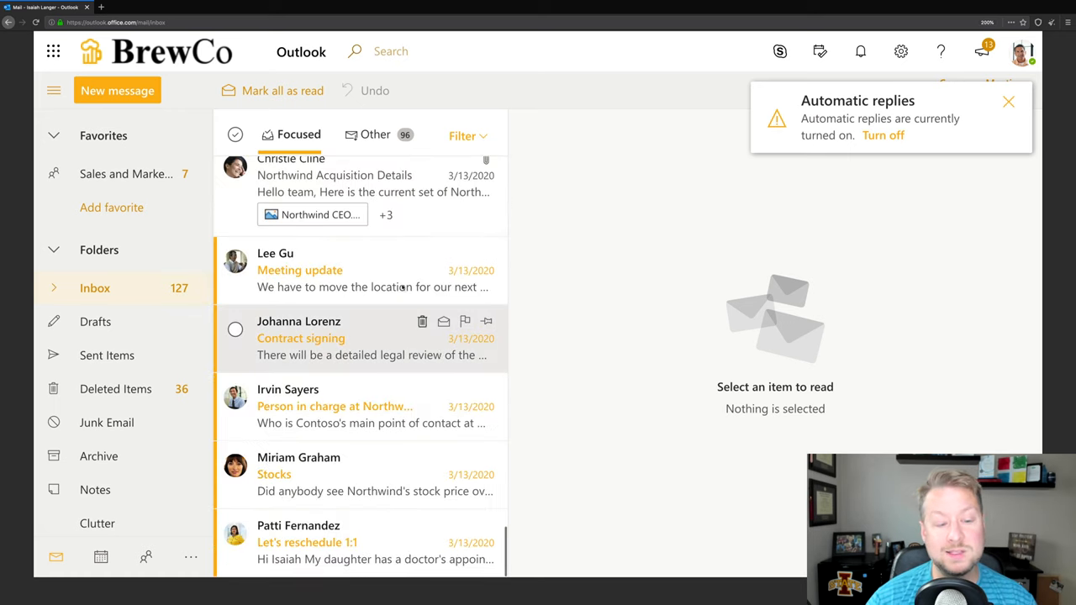
Step: View the Northwind Acquisition Details email showing attachment downloads blocked
left_click(375, 193)
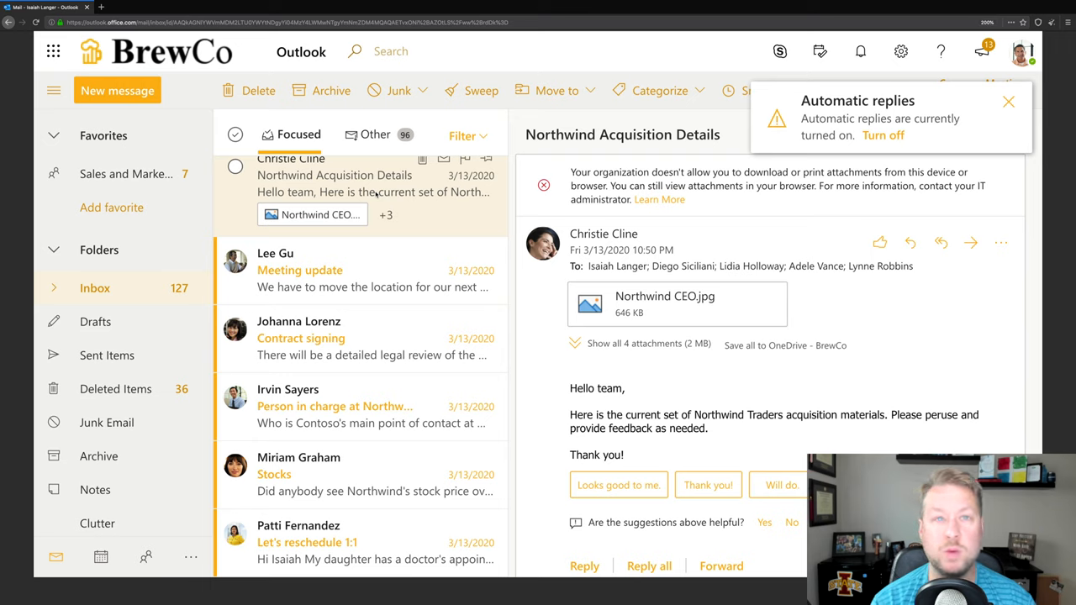
Step: Show all four attachments and reveal the PowerPoint attachment's options (Preview, Save to OneDrive only)
left_click(659, 347)
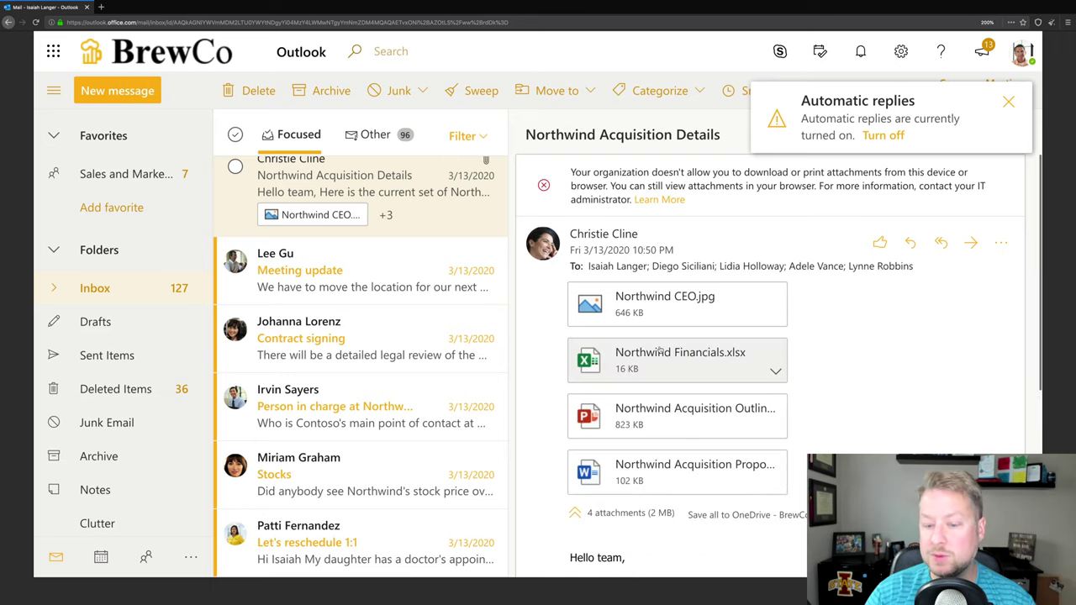
left_click(776, 428)
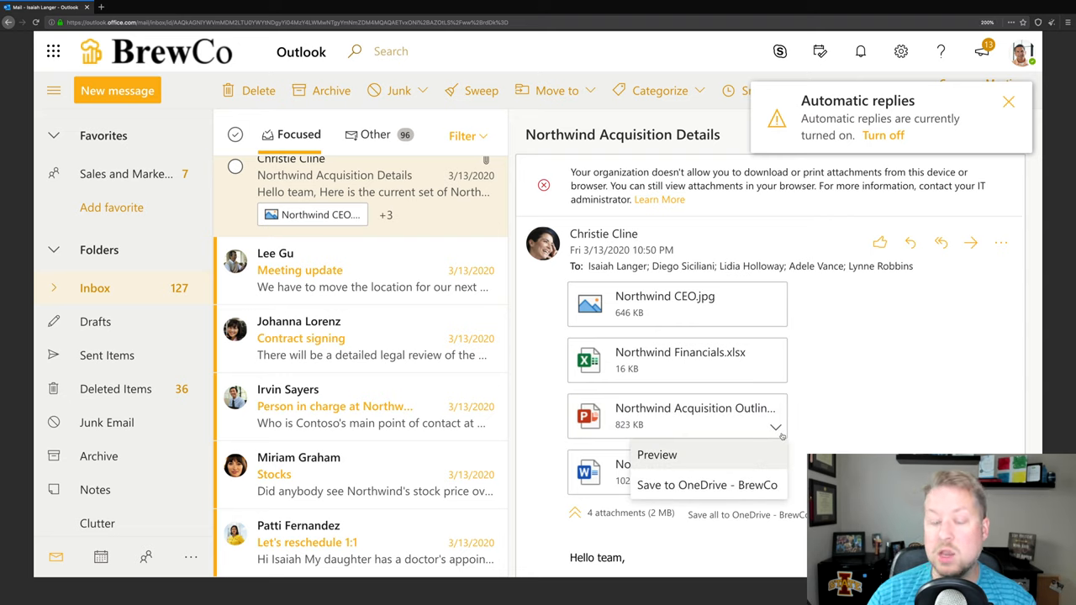